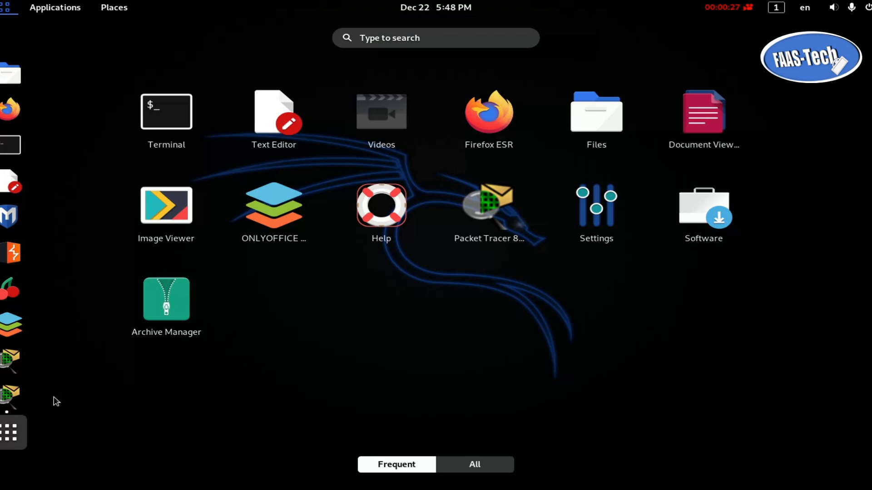
# Step: Switch to the Cisco Packet Tracer window with LANPort-6-9.pkt and deactivate the Delete tool
pyautogui.click(9, 396)
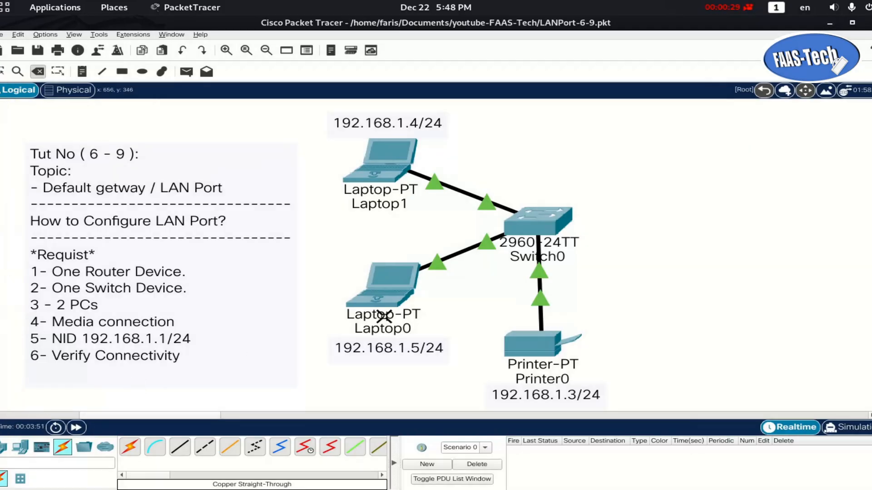
pyautogui.press('Escape')
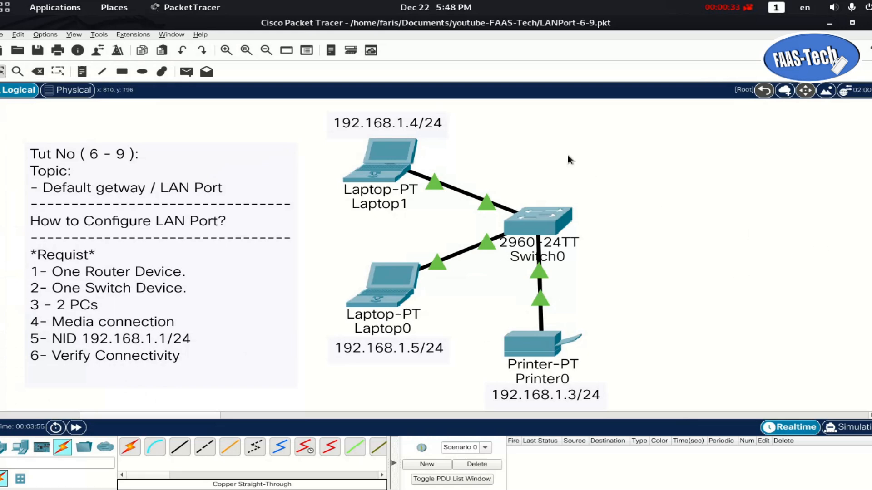
pyautogui.moveTo(594, 125); pyautogui.dragTo(408, 381)
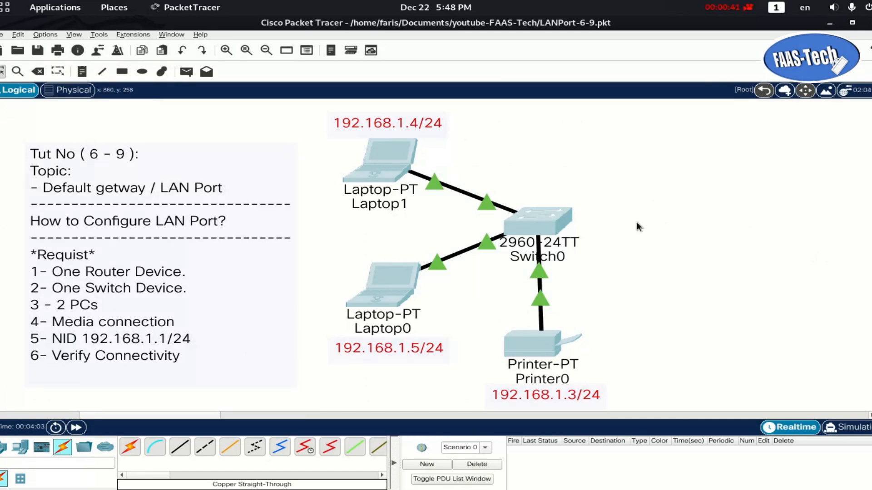
pyautogui.click(659, 224)
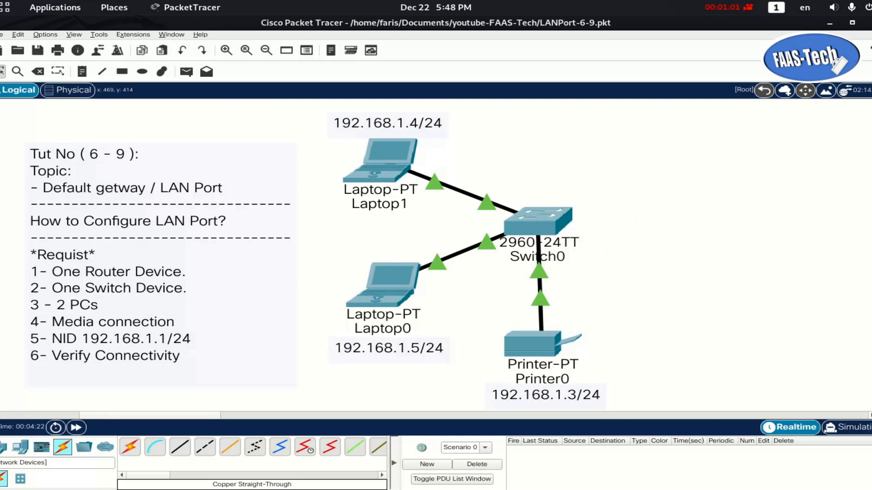
# Step: Add a 1941 router to the workspace, in the empty area to the right of Switch0
pyautogui.click(2, 448)
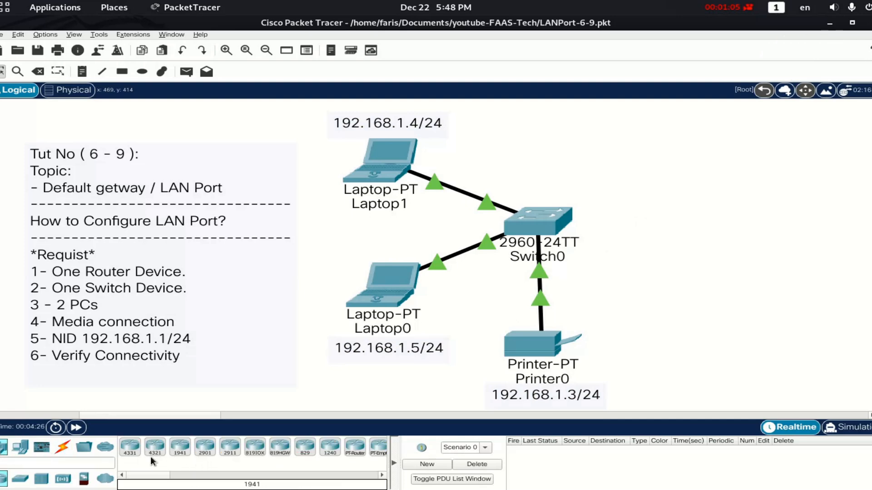
pyautogui.click(179, 448)
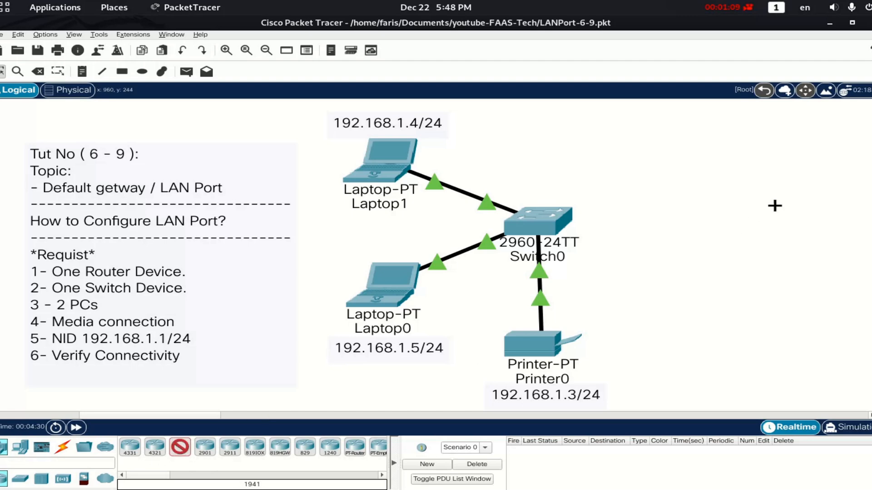
pyautogui.click(774, 206)
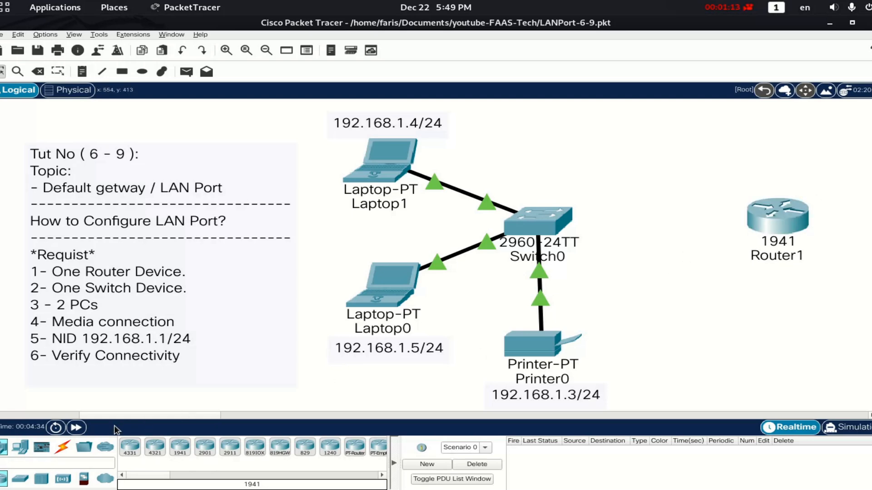
# Step: Connect Switch0's GigabitEthernet0/1 to Router1's GigabitEthernet0/0 with a Copper Straight-Through cable and level the router with the switch
pyautogui.click(62, 448)
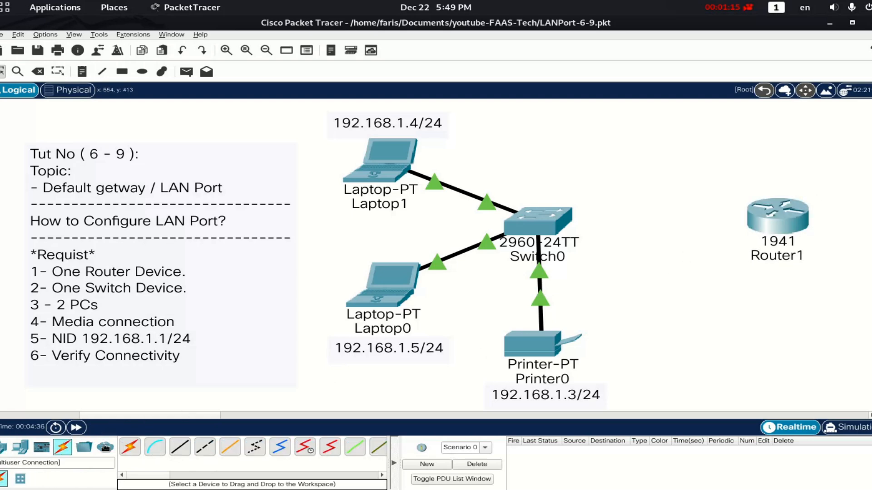
pyautogui.click(179, 450)
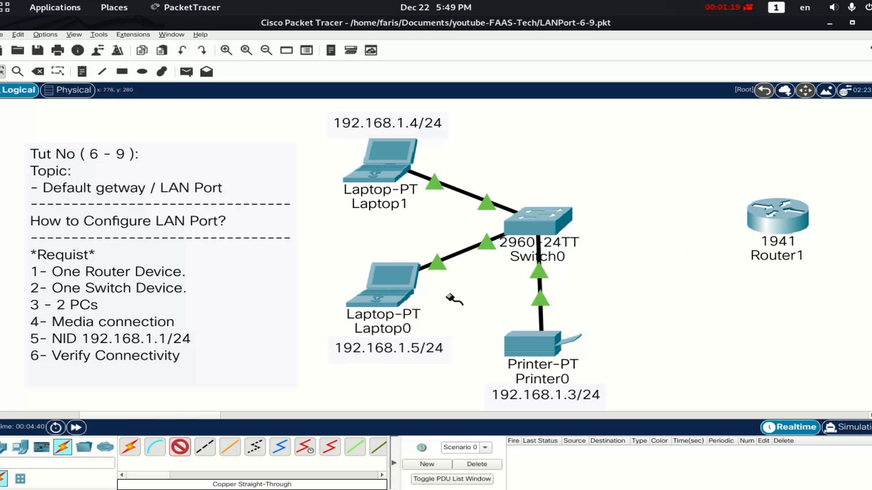
pyautogui.click(544, 217)
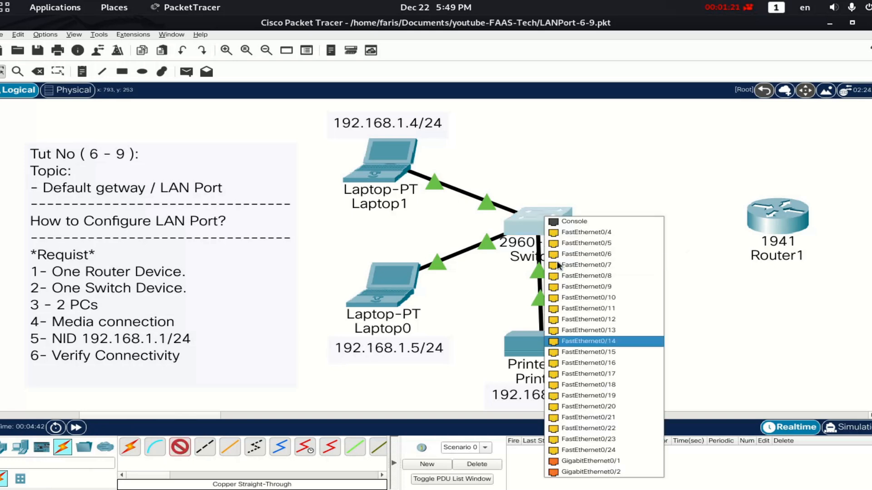
pyautogui.click(603, 461)
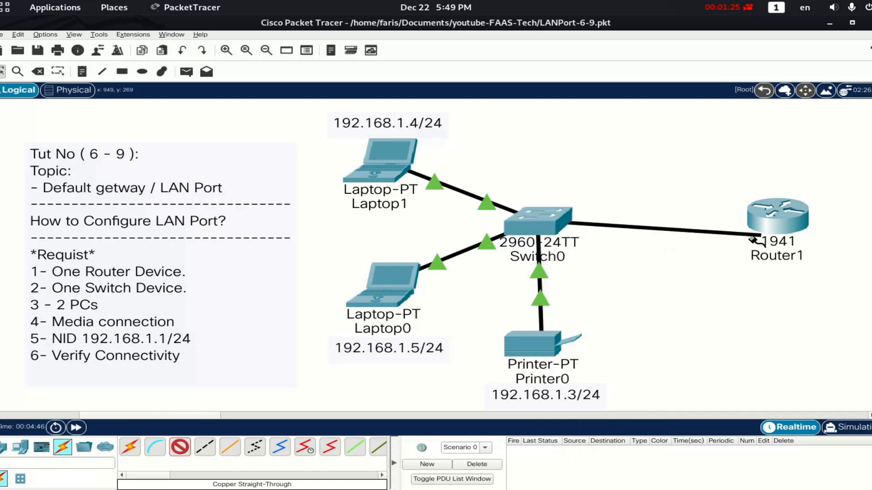
pyautogui.click(784, 217)
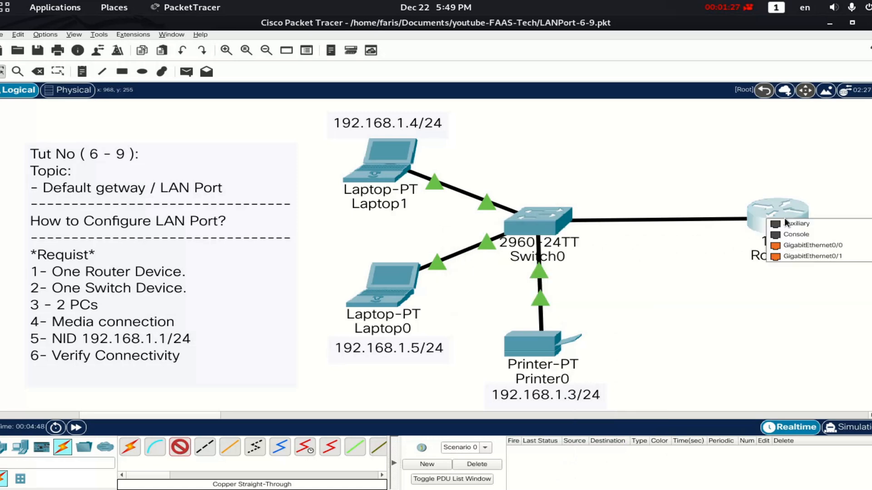
pyautogui.click(799, 245)
pyautogui.moveTo(778, 222); pyautogui.dragTo(778, 228)
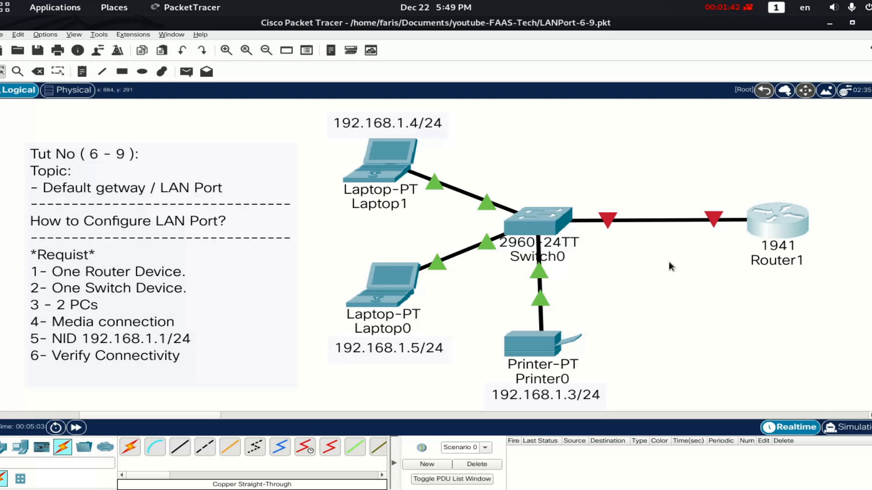
# Step: Add a note reading 192.168.1.1/24 and place it beneath the link between Switch0 and Router1
pyautogui.click(83, 72)
pyautogui.click(640, 241)
pyautogui.write('19')
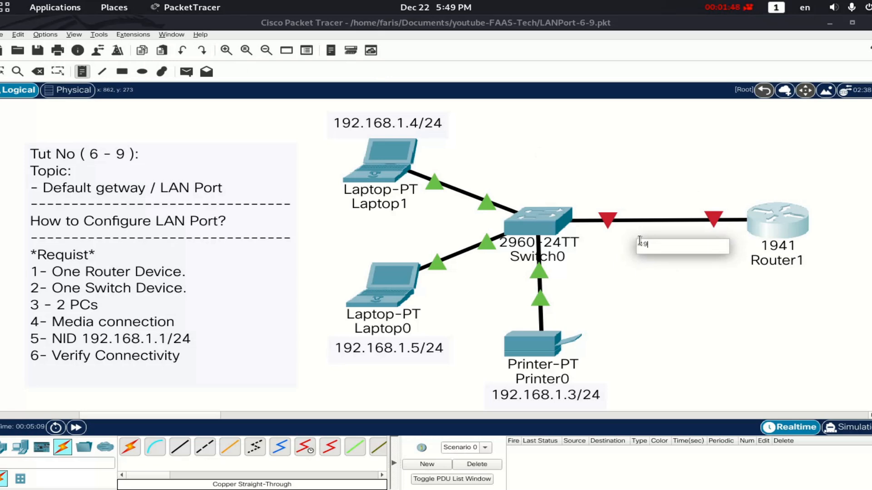
pyautogui.write('2.168.1.1/24')
pyautogui.press('Escape')
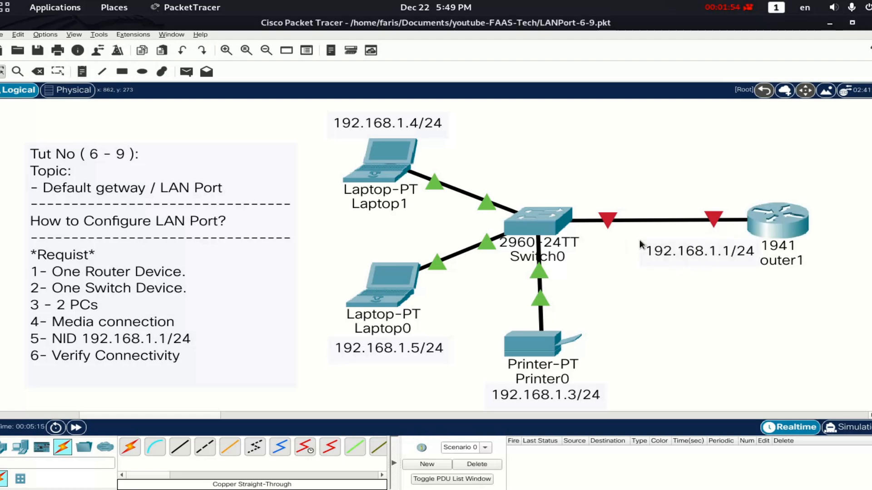
pyautogui.moveTo(685, 251); pyautogui.dragTo(655, 241)
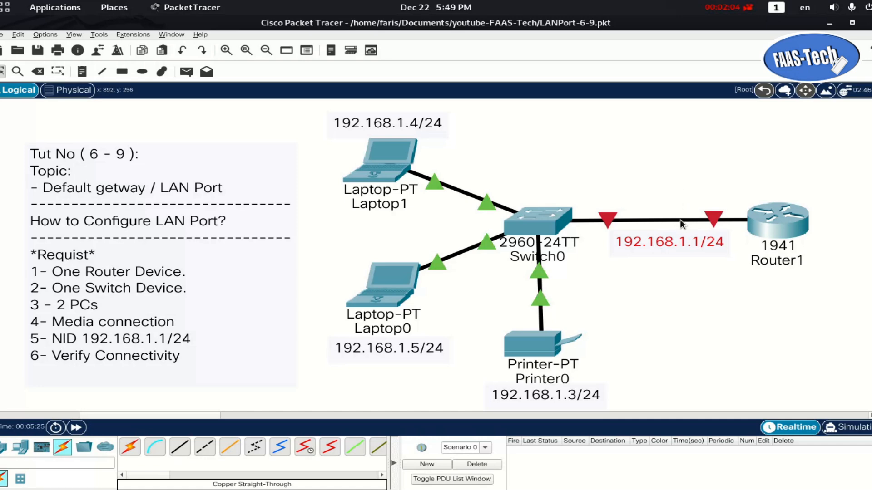
# Step: Open Router1's command line in a maximized window, answer no to the initial configuration dialog and start the session
pyautogui.moveTo(679, 220)
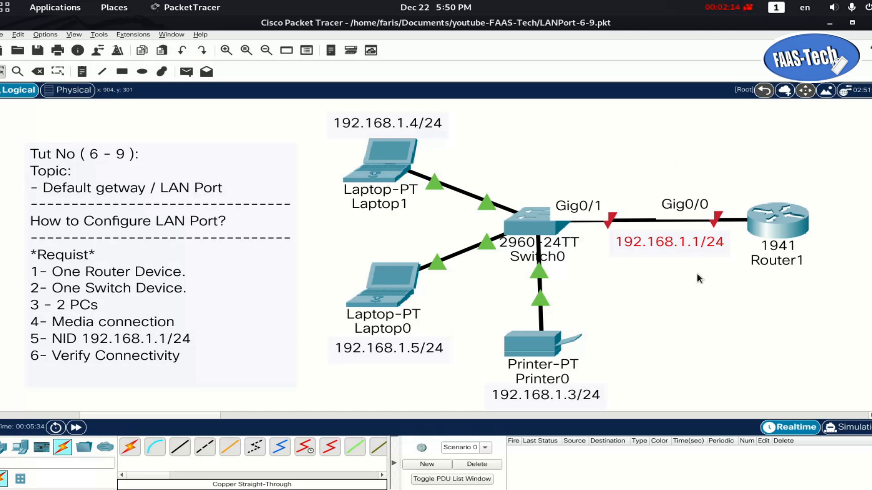
pyautogui.click(769, 231)
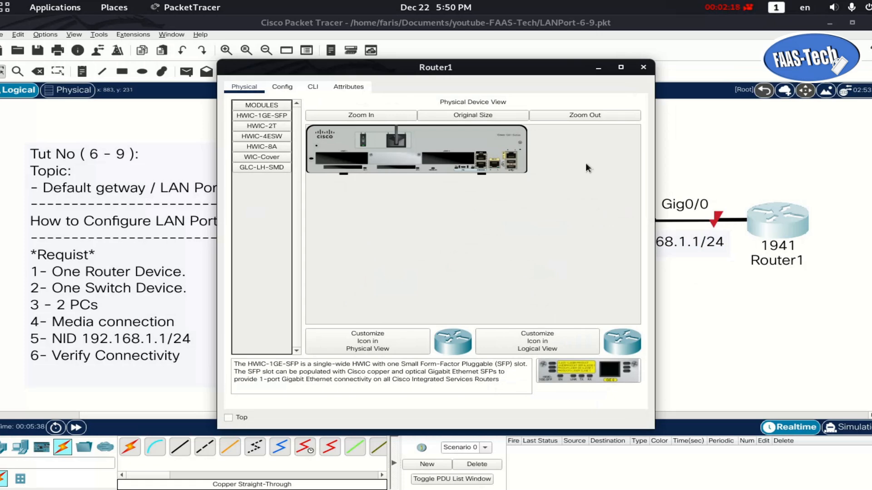
pyautogui.click(311, 88)
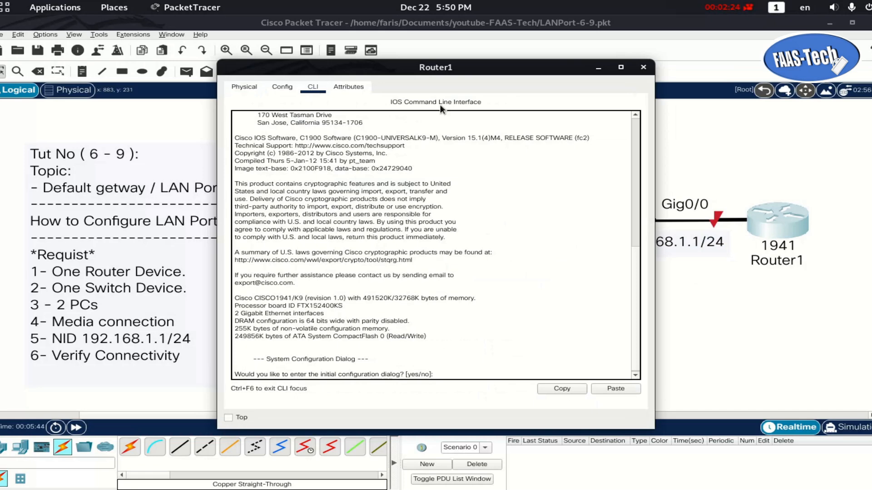
pyautogui.click(620, 67)
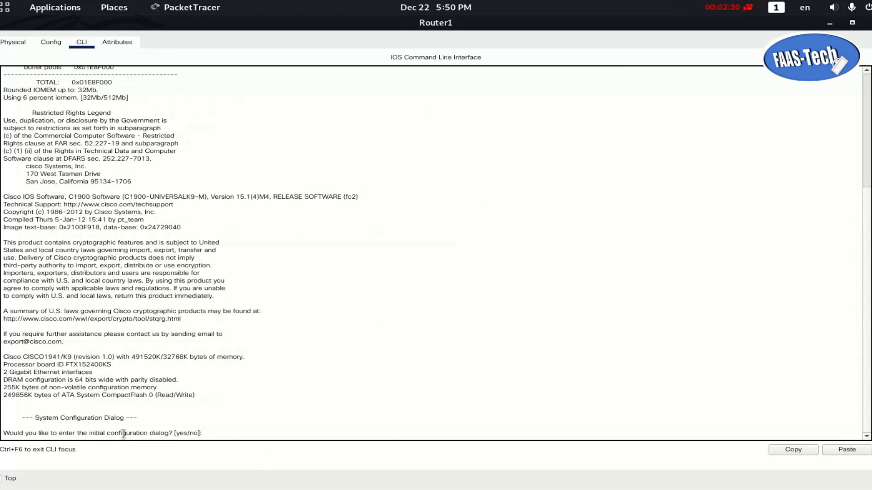
pyautogui.write('o')
pyautogui.press('Return')
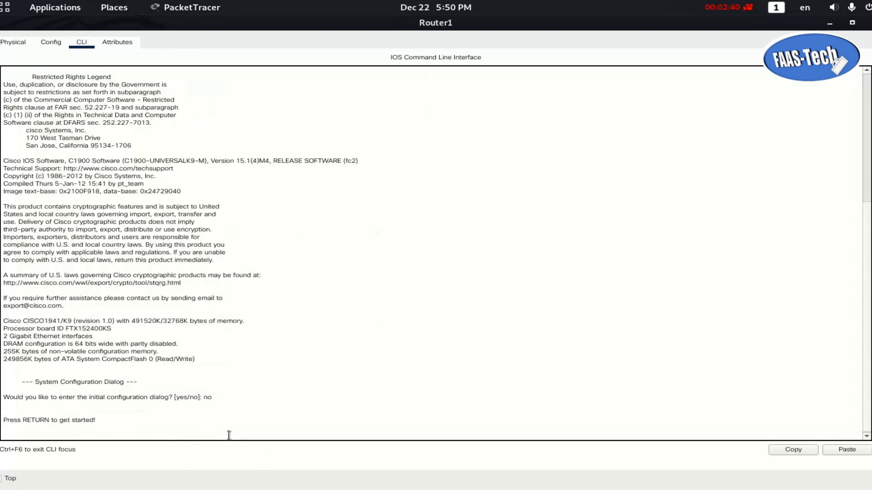
pyautogui.press('Return')
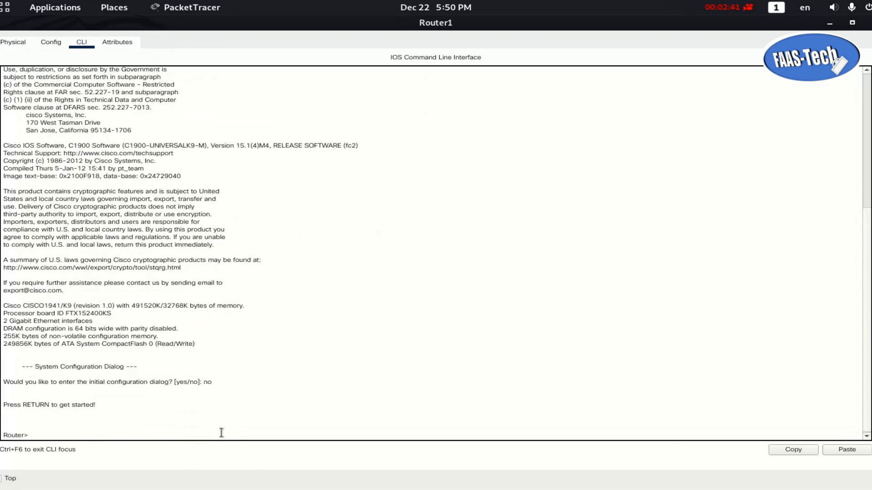
# Step: Enter privileged EXEC mode on Router1 with the enable command
pyautogui.doubleClick(12, 436)
pyautogui.click(44, 435)
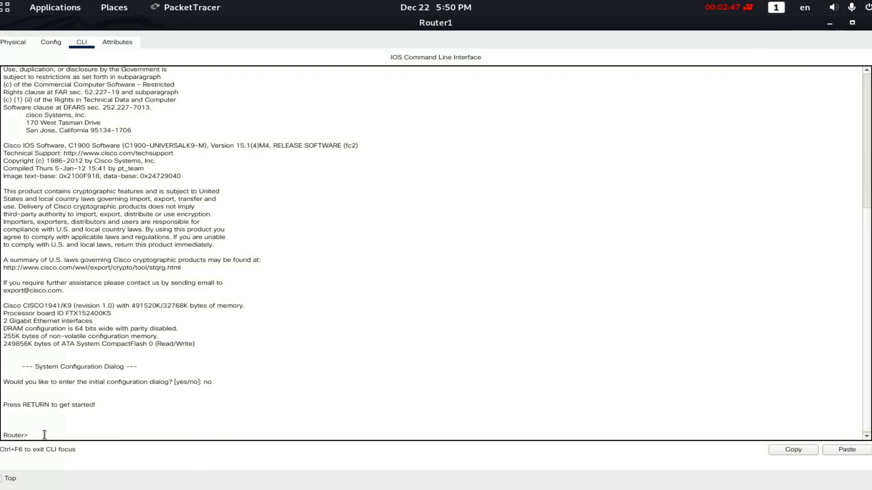
pyautogui.write('enable')
pyautogui.press('Return')
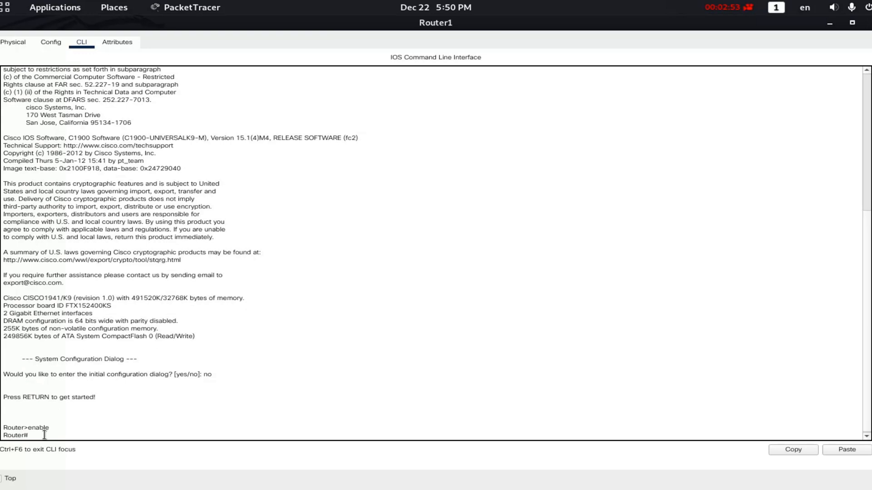
pyautogui.press('Return')
# Step: Try to enter global configuration mode on Router1 and clear the mistyped command from the prompt
pyautogui.write('con')
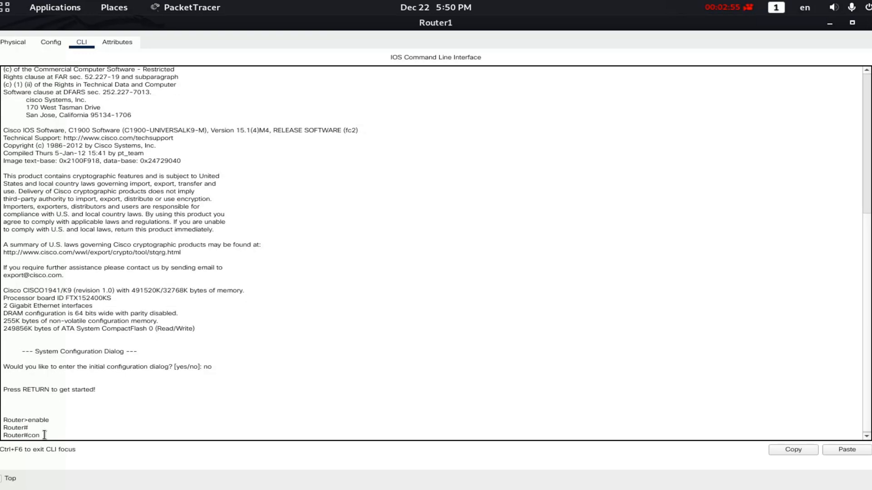
pyautogui.write('figure terim')
pyautogui.press('BackSpace')
pyautogui.press('BackSpace')
pyautogui.press('BackSpace')
pyautogui.write('minal')
pyautogui.press('Return')
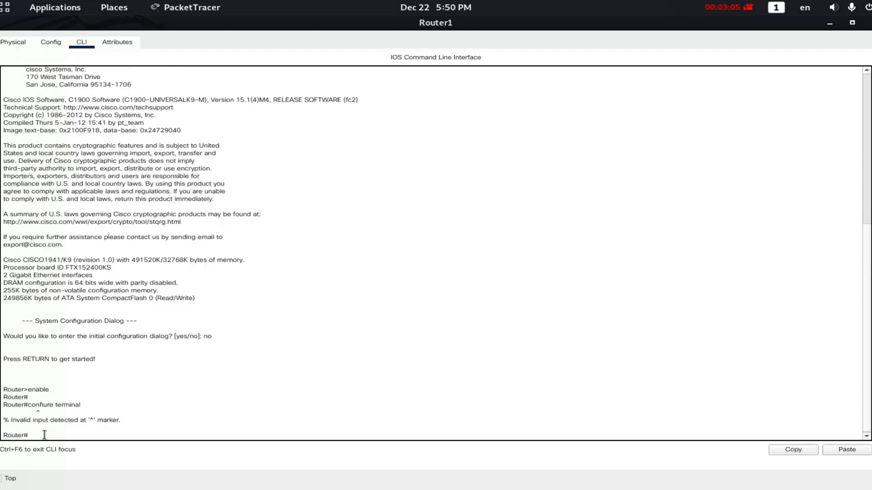
pyautogui.press('Up')
pyautogui.press('BackSpace')
pyautogui.press('BackSpace')
pyautogui.press('BackSpace')
pyautogui.press('BackSpace')
pyautogui.press('BackSpace')
pyautogui.press('BackSpace')
pyautogui.press('BackSpace')
pyautogui.press('BackSpace')
pyautogui.press('BackSpace')
pyautogui.press('BackSpace')
pyautogui.press('BackSpace')
pyautogui.press('BackSpace')
pyautogui.press('BackSpace')
pyautogui.press('BackSpace')
pyautogui.press('BackSpace')
pyautogui.press('BackSpace')
pyautogui.press('BackSpace')
# Step: Enter global configuration mode on Router1 with the configure terminal command
pyautogui.write('configure terminal')
pyautogui.press('Return')
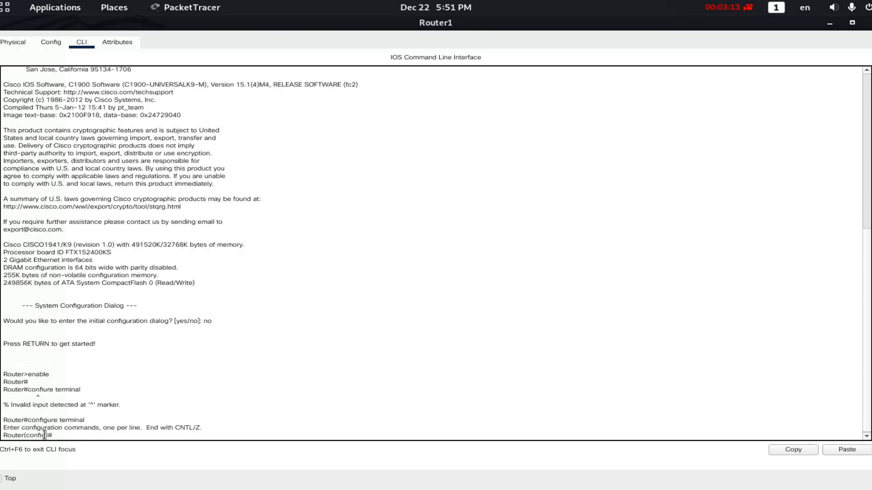
pyautogui.press('Return')
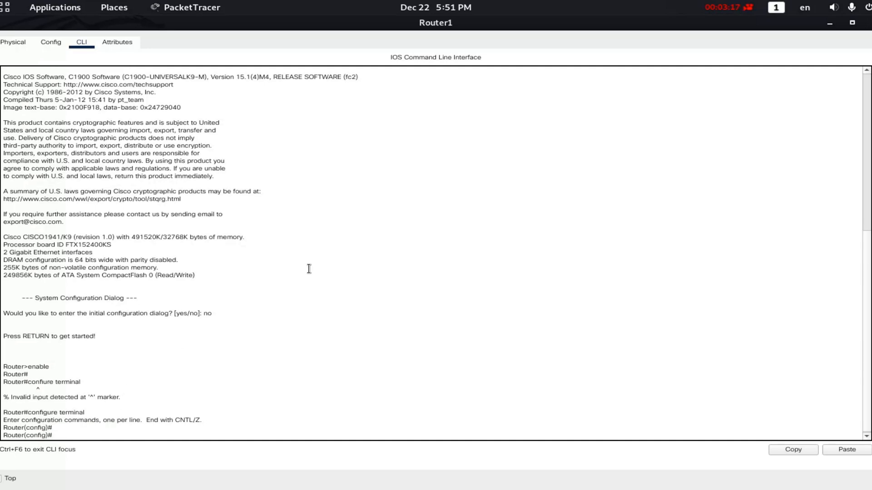
# Step: Check the router's port label on the topology and enter interface configuration mode for g0/0 in Router1's command line
pyautogui.click(828, 26)
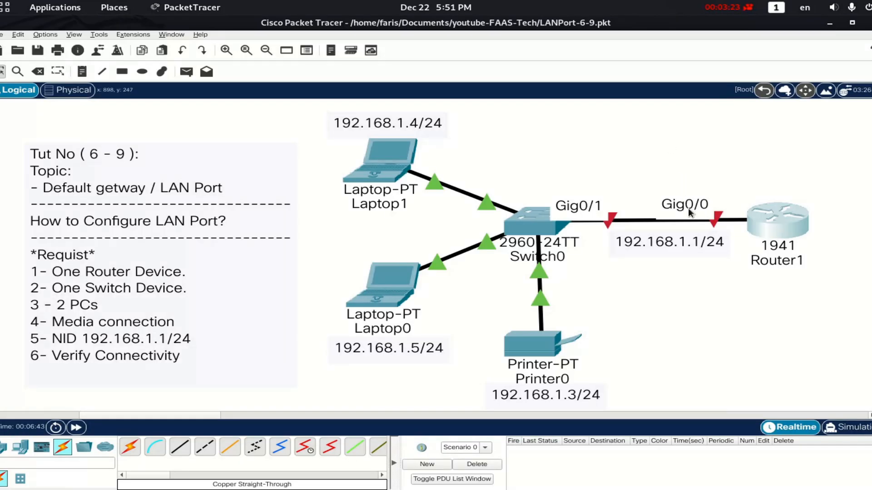
pyautogui.click(761, 220)
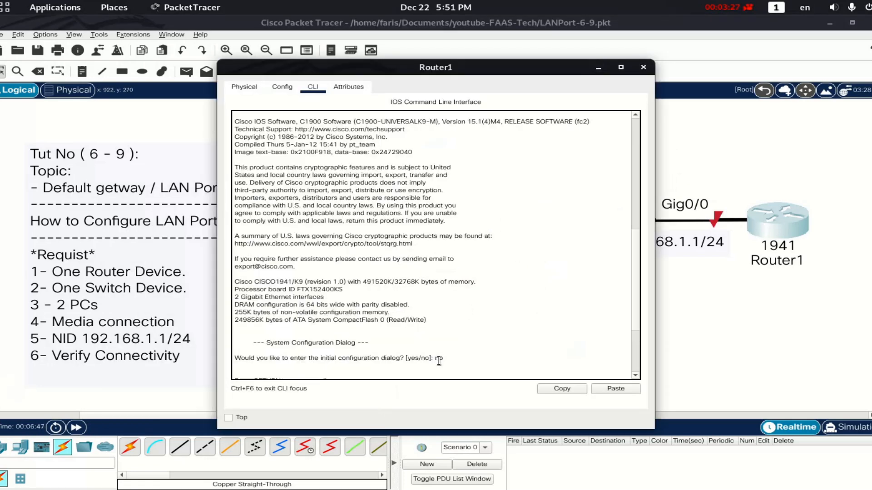
pyautogui.scroll(-5, 438, 361)
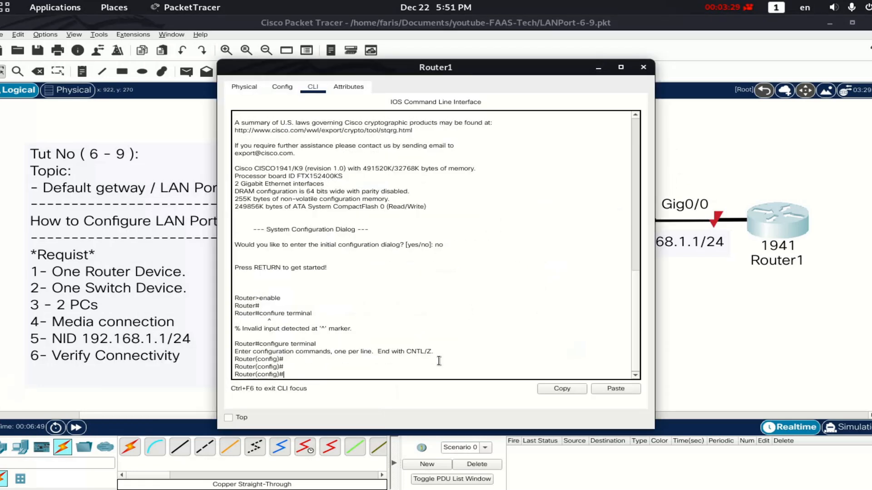
pyautogui.write('interface g0/0')
pyautogui.press('Return')
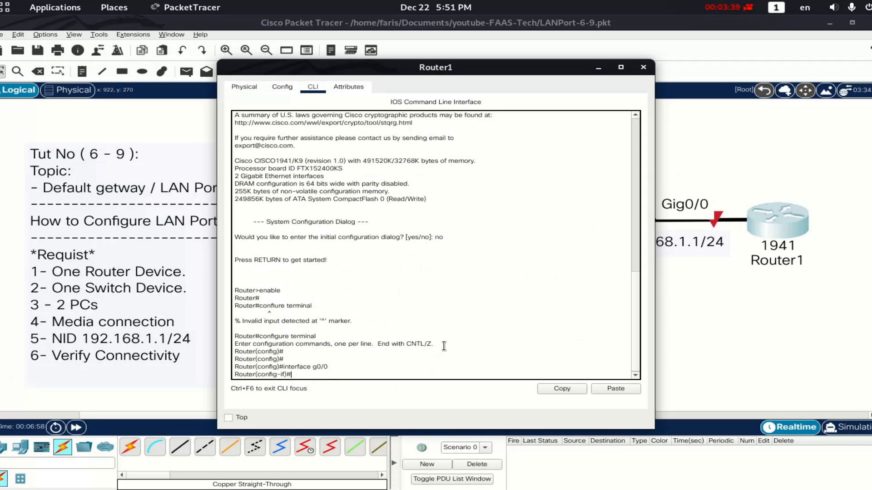
# Step: Assign IP address 192.168.1.1 with subnet mask 255.255.255.0 to Router1's g0/0 interface and return to the topology
pyautogui.moveTo(483, 67); pyautogui.dragTo(422, 56)
pyautogui.write('ip address 192.168.1.1')
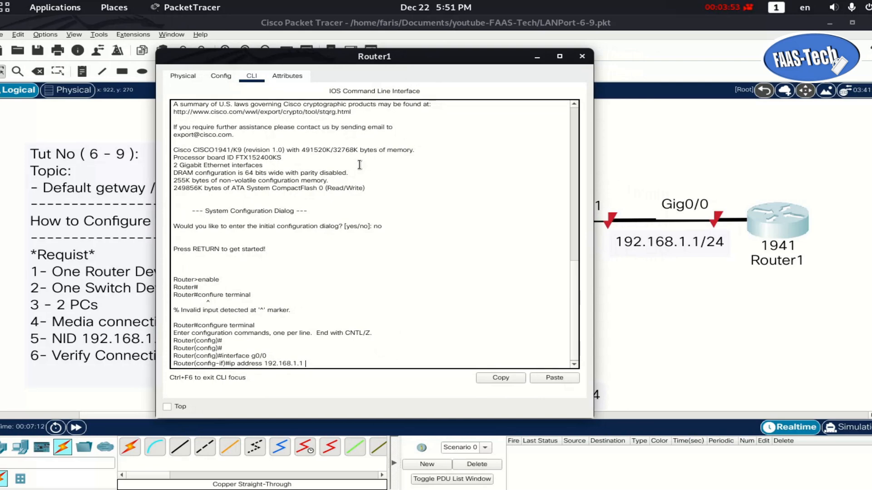
pyautogui.write('255.255.255.0')
pyautogui.press('Return')
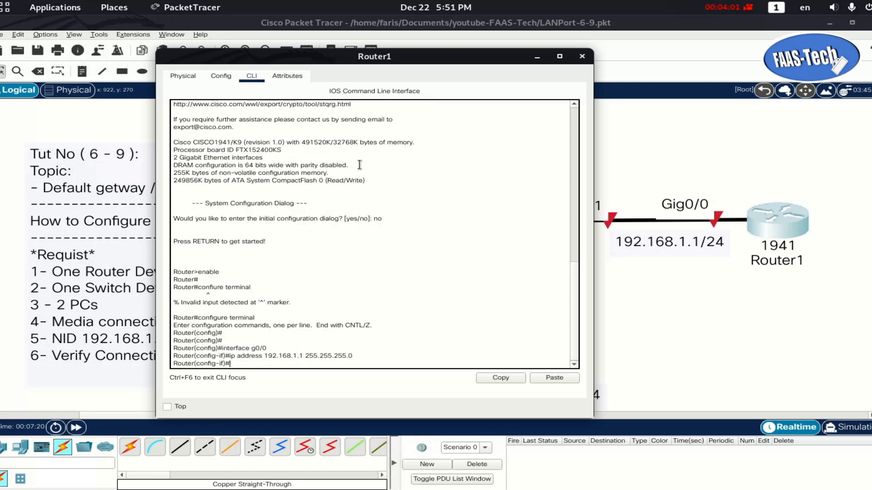
pyautogui.click(633, 138)
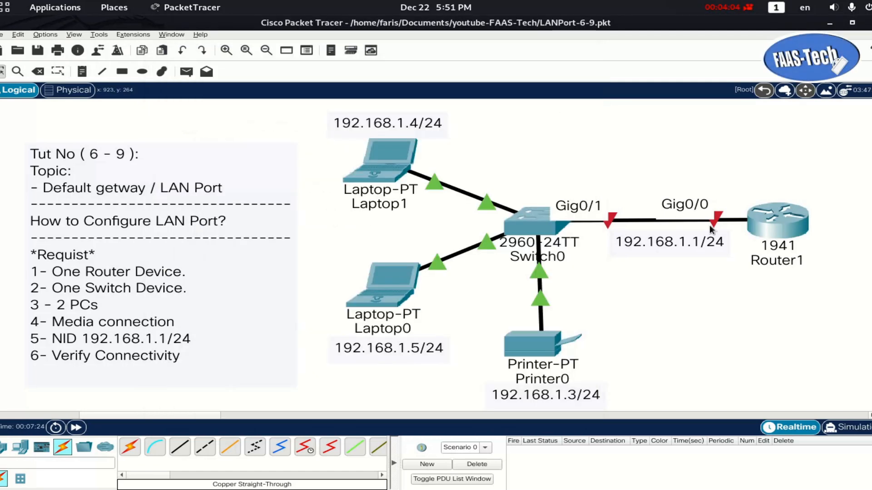
# Step: Enable Router1's g0/0 interface with the no shut command and close the router's window
pyautogui.click(775, 230)
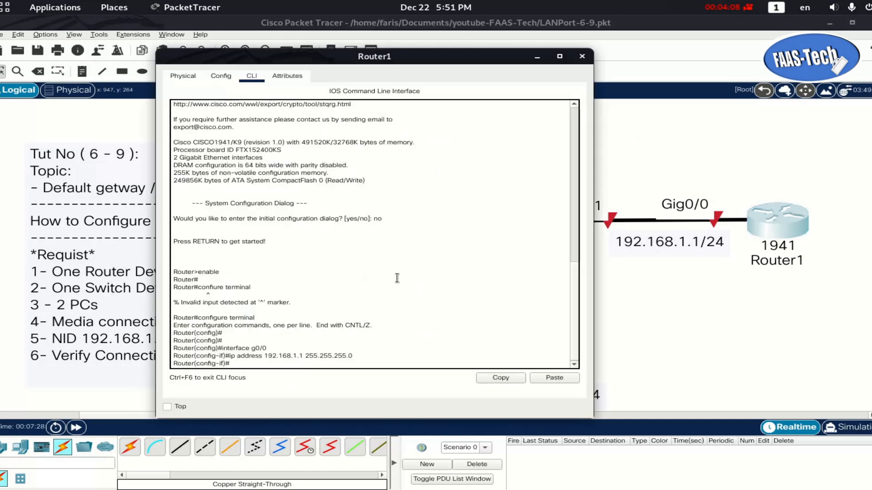
pyautogui.write('no shut')
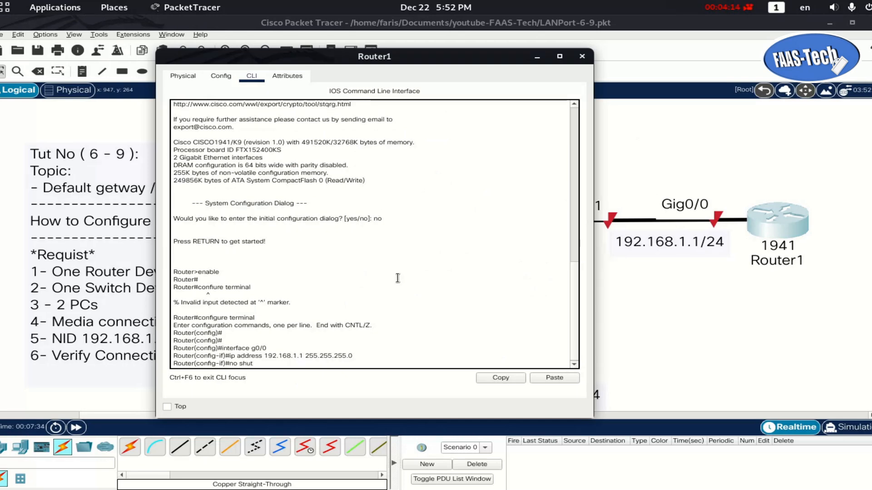
pyautogui.press('Return')
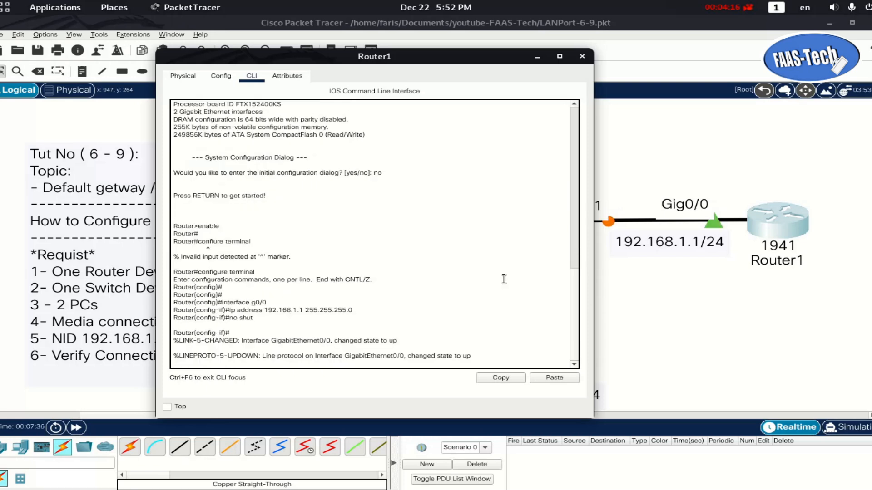
pyautogui.click(656, 304)
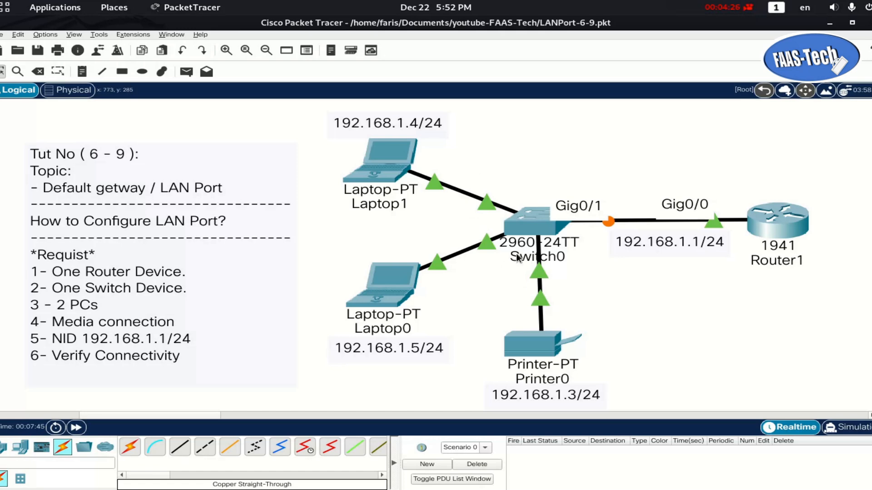
pyautogui.moveTo(541, 302)
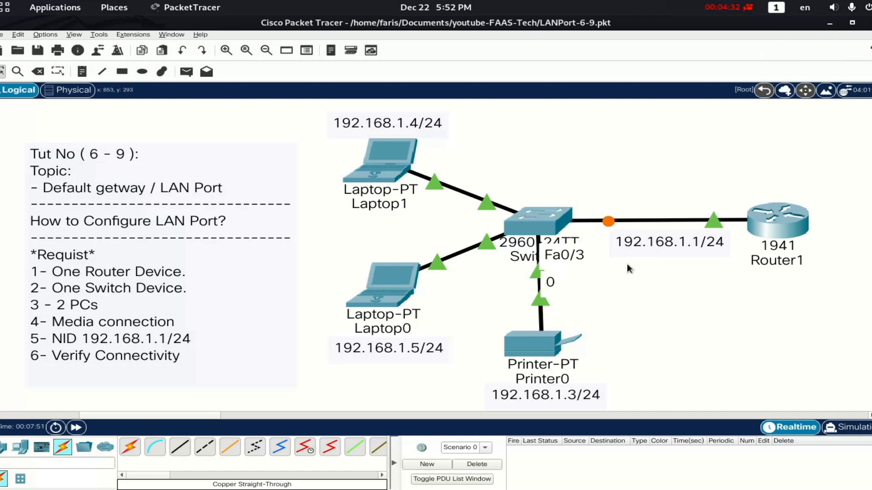
pyautogui.click(772, 221)
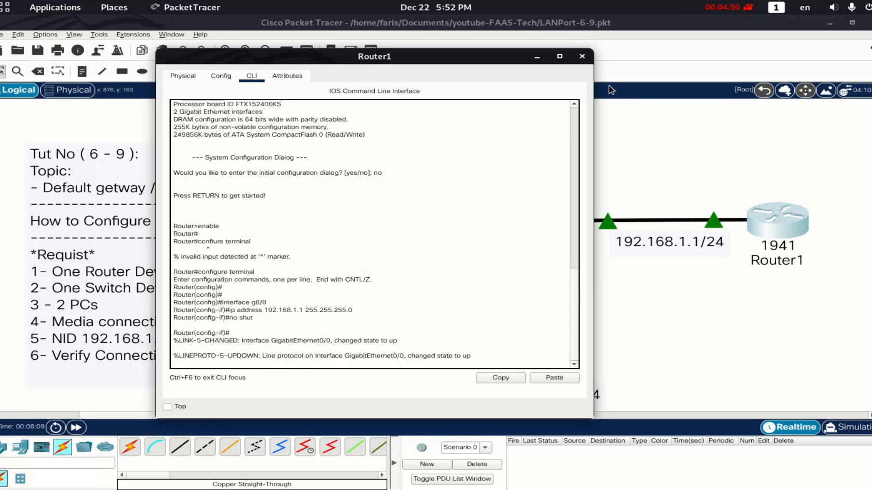
pyautogui.click(581, 57)
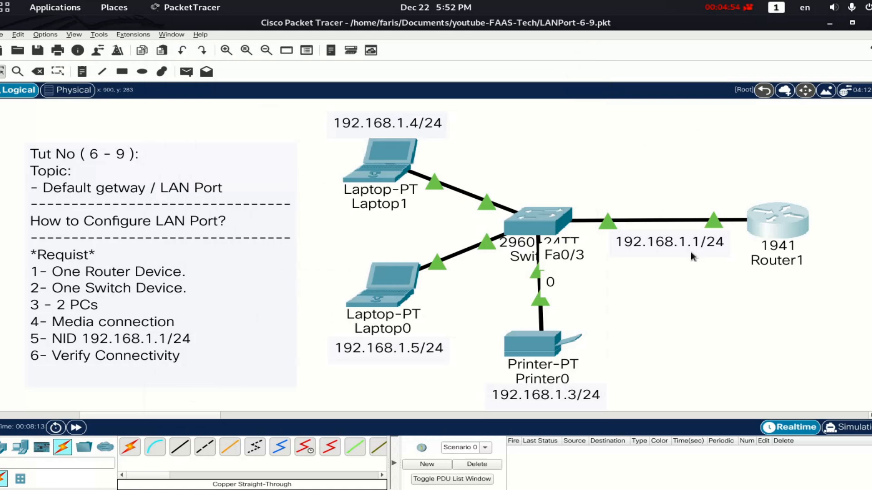
# Step: Ping the default gateway 192.168.1.1 from Laptop1's command prompt and close the laptop's window
pyautogui.click(385, 161)
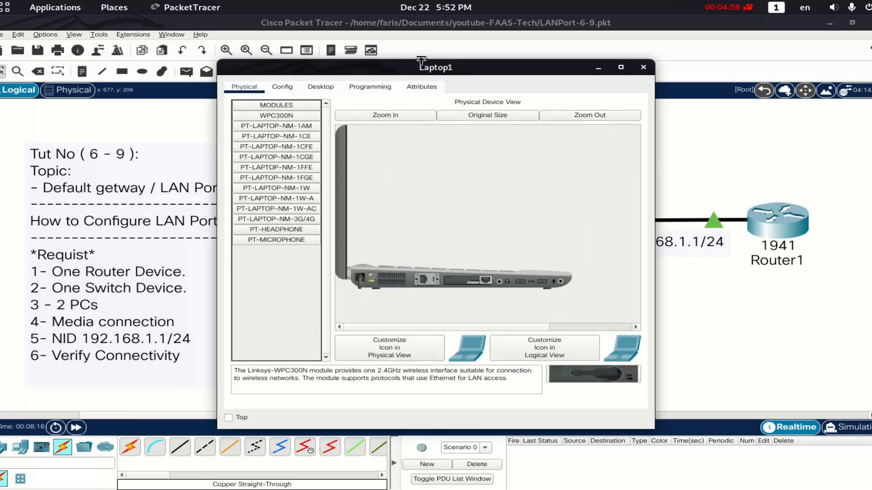
pyautogui.moveTo(391, 66); pyautogui.dragTo(276, 50)
pyautogui.click(206, 69)
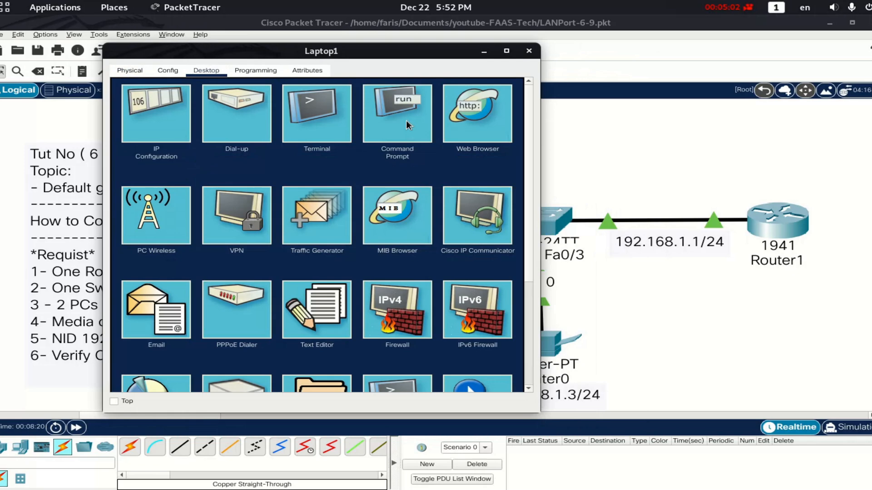
pyautogui.click(407, 121)
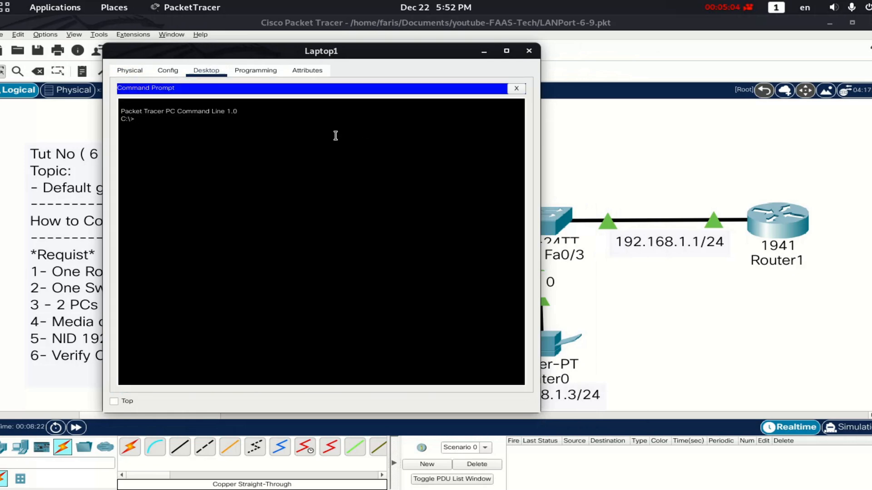
pyautogui.press('Return')
pyautogui.write('ping 192.1')
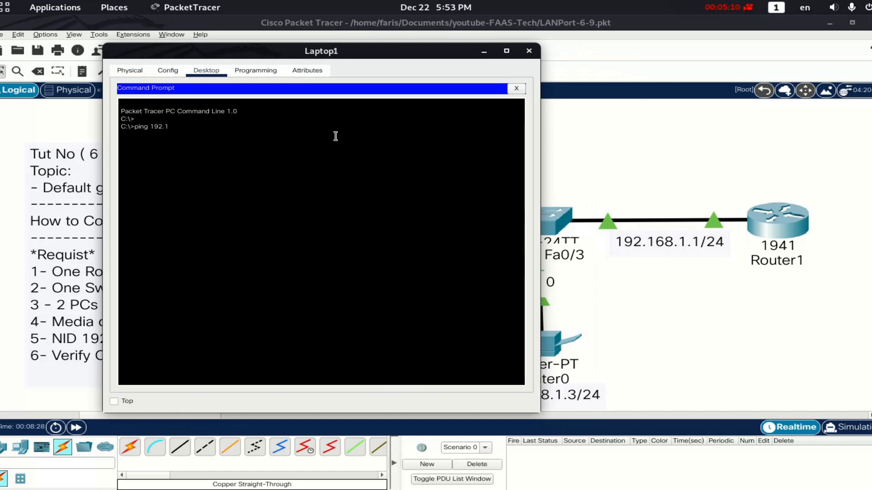
pyautogui.write('68.1.1')
pyautogui.press('Return')
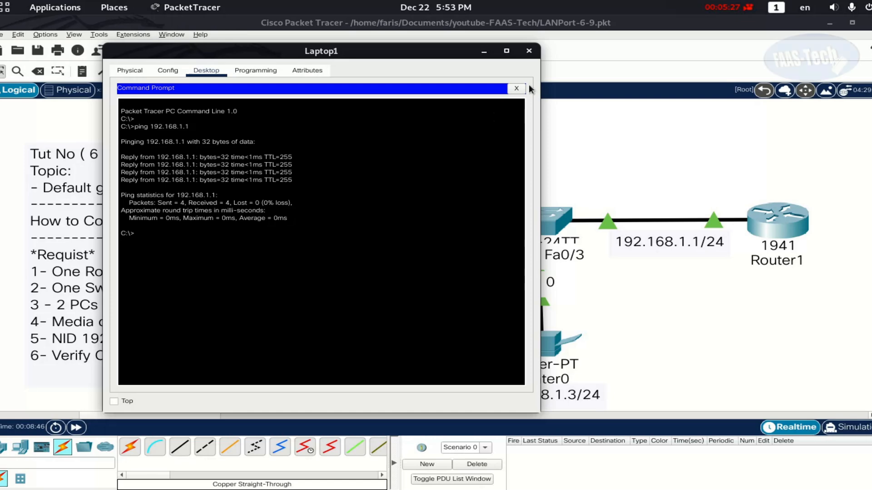
pyautogui.click(529, 51)
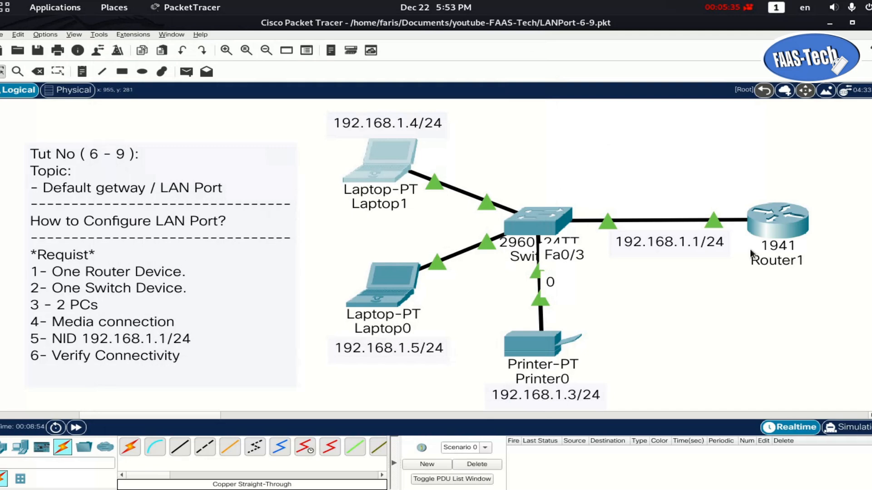
# Step: Try to ping Laptop1 at 192.168.1.4 from interface configuration mode in Router1's command line
pyautogui.click(785, 225)
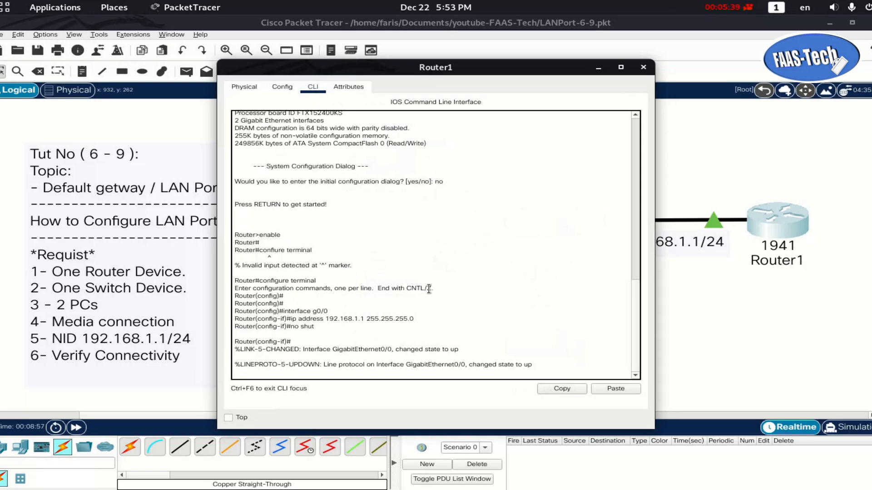
pyautogui.press('Return')
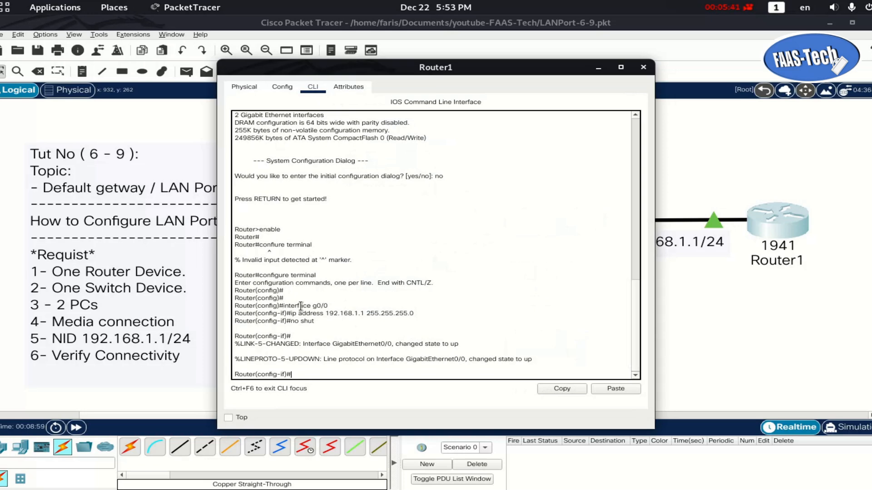
pyautogui.write('ping 192.168.1.4')
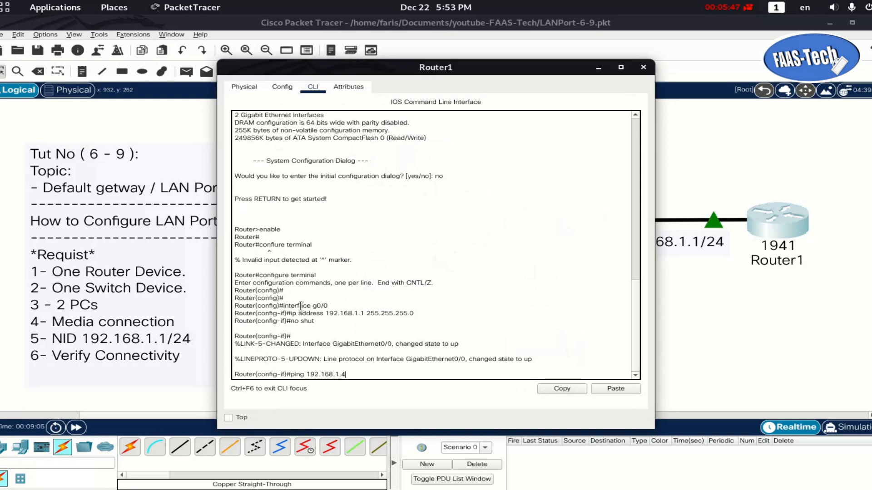
pyautogui.press('Return')
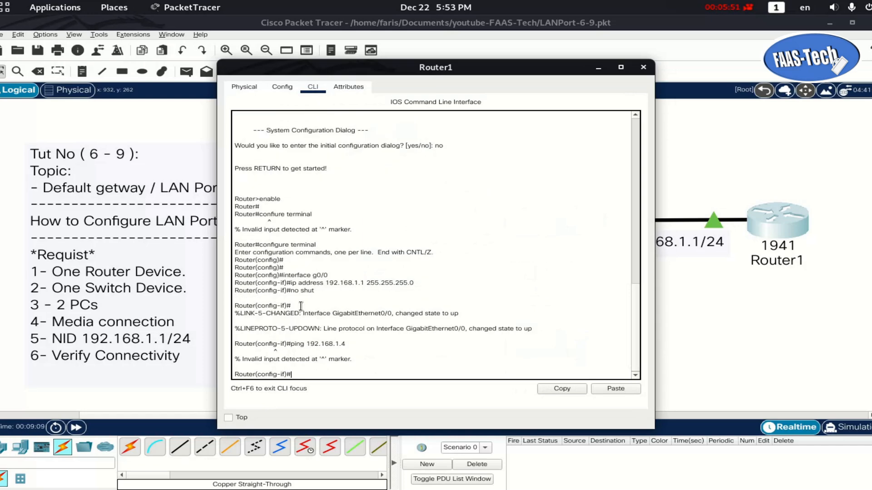
# Step: Leave interface and global configuration mode on Router1 with two exit commands
pyautogui.write('e')
pyautogui.write('xit')
pyautogui.press('Return')
pyautogui.write('exit')
pyautogui.press('Return')
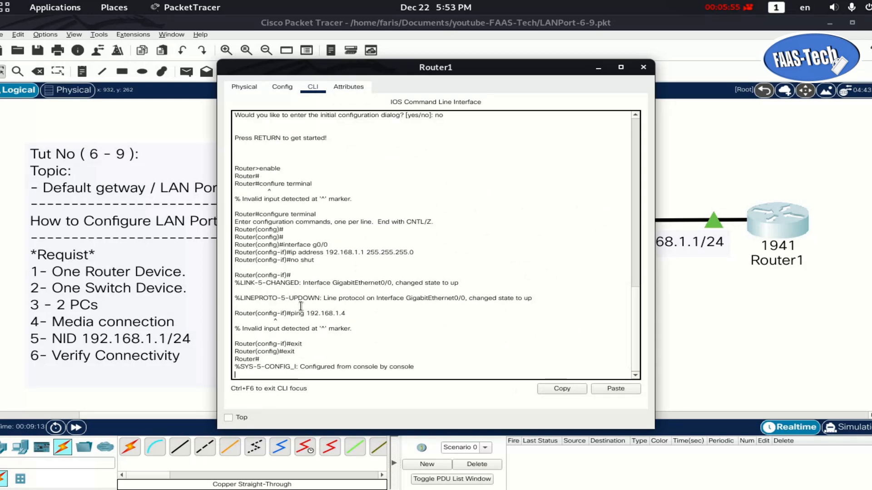
# Step: Ping 192.168.1.1 from privileged mode in Router1's command line
pyautogui.press('Return')
pyautogui.write('ping ')
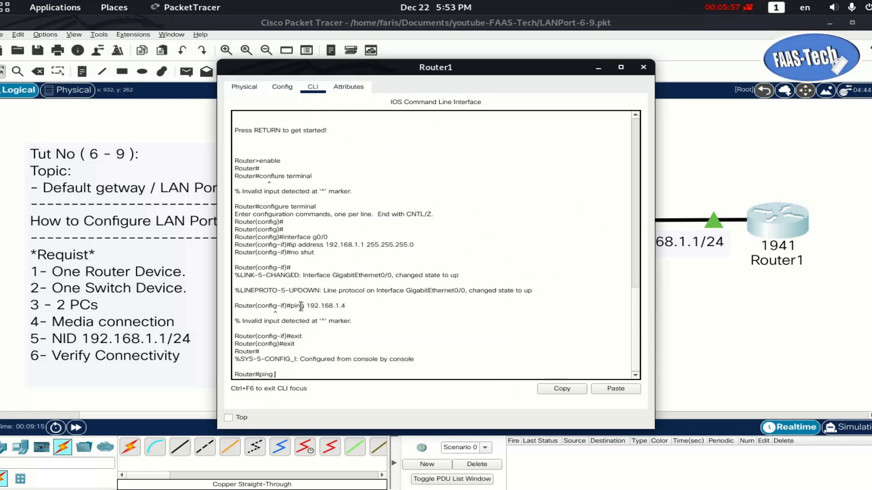
pyautogui.write('192.168.1.1')
pyautogui.press('Return')
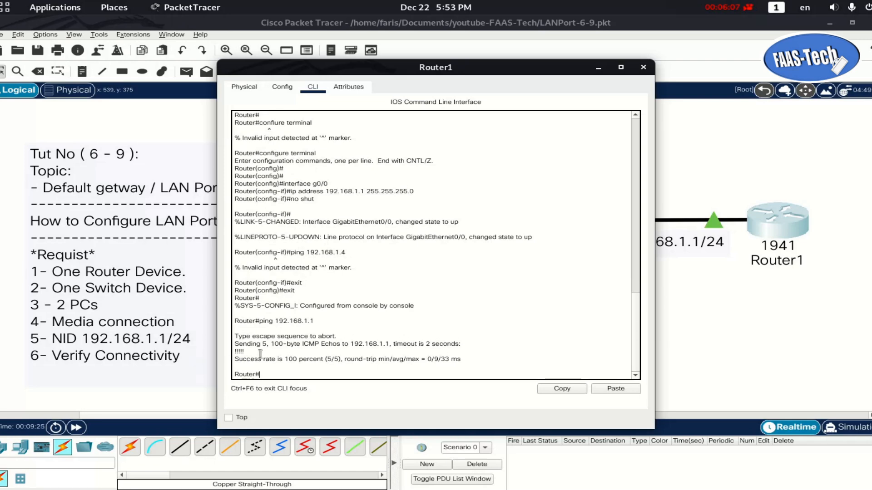
# Step: End Router1's console session with the exit command and close its window
pyautogui.write('exit')
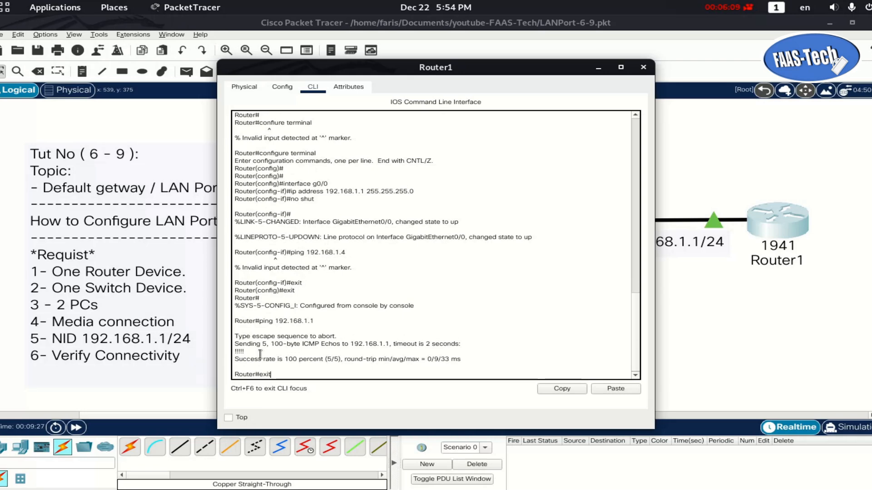
pyautogui.press('Return')
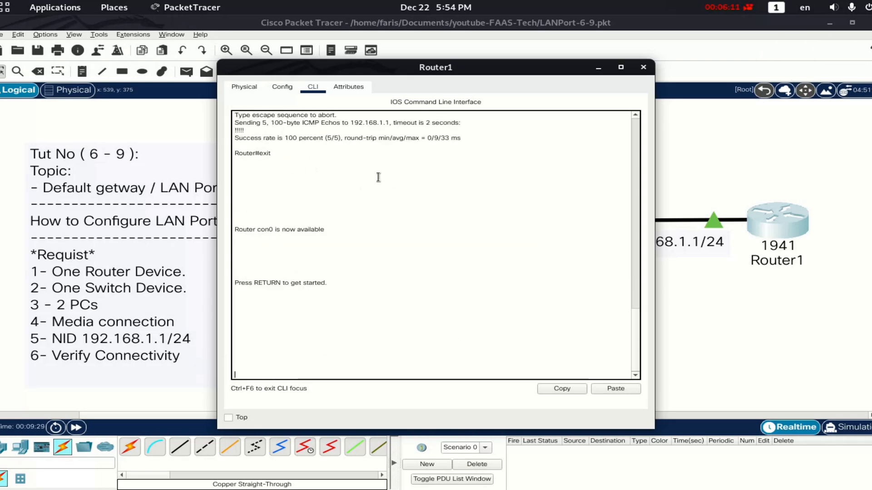
pyautogui.click(643, 68)
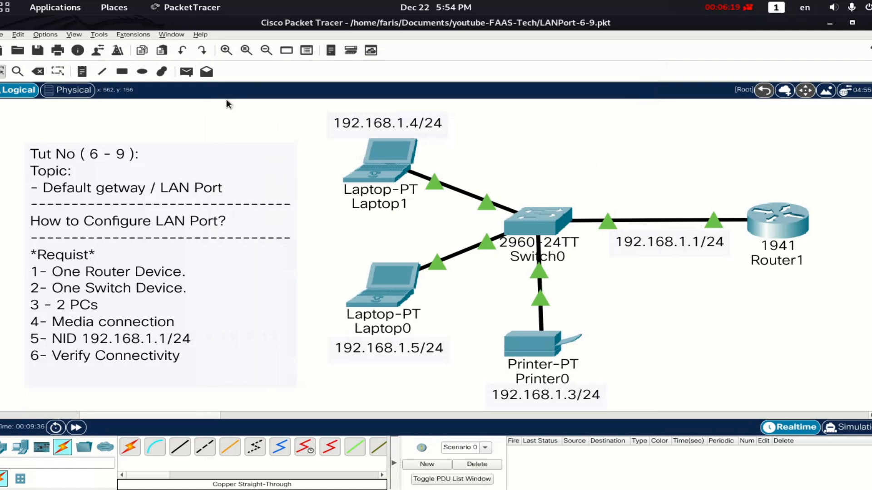
# Step: Send a simple PDU from Laptop0 to Router1 to test their connectivity
pyautogui.click(186, 73)
pyautogui.click(399, 277)
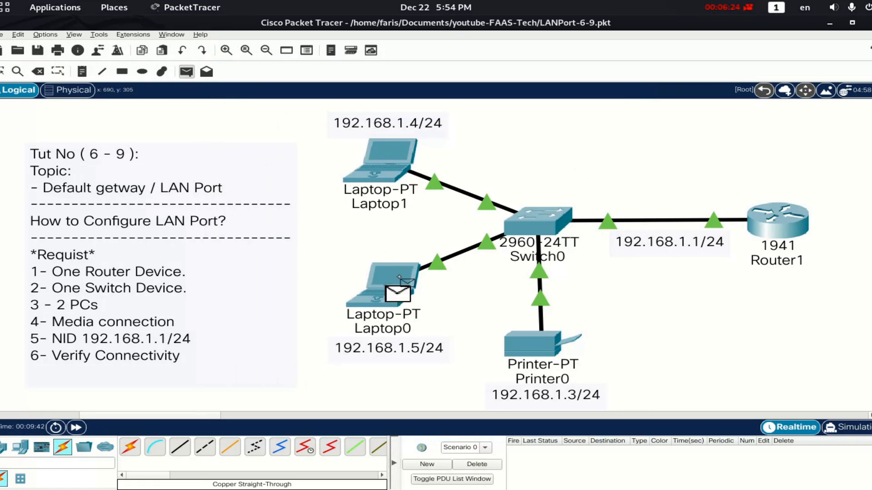
pyautogui.click(762, 229)
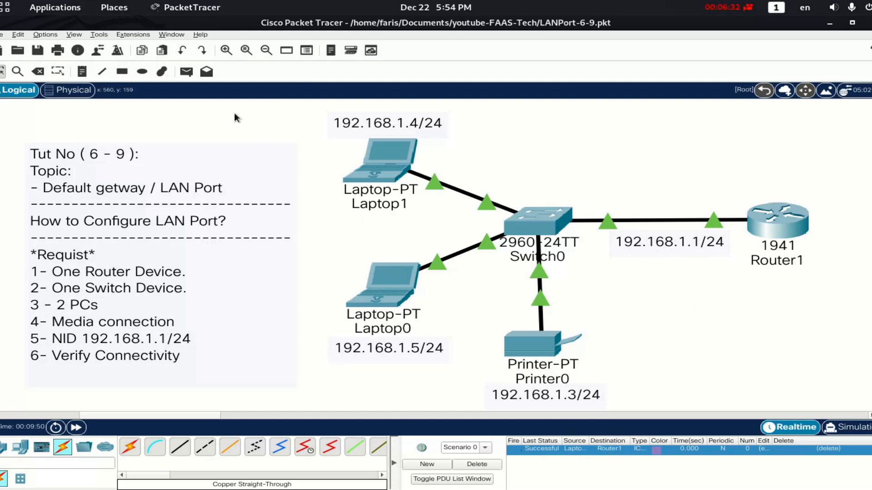
# Step: Send a simple PDU from Router1 to Printer0 to test their connectivity
pyautogui.click(186, 72)
pyautogui.click(774, 226)
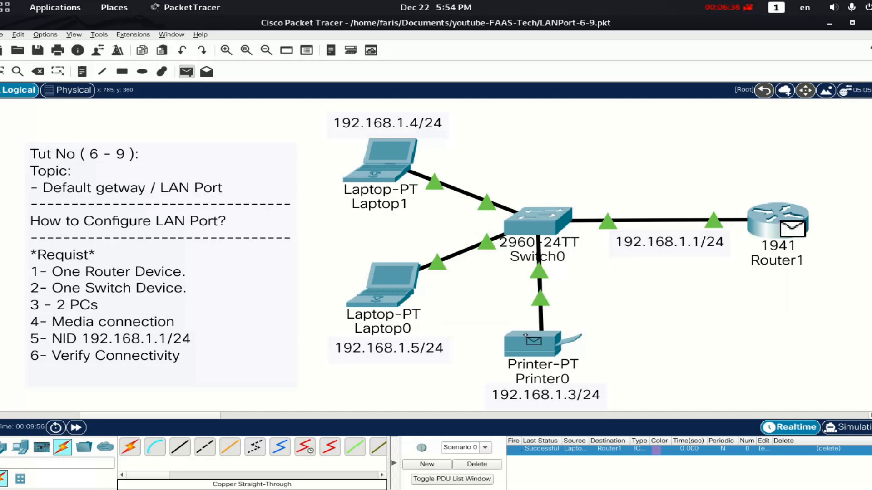
pyautogui.click(535, 347)
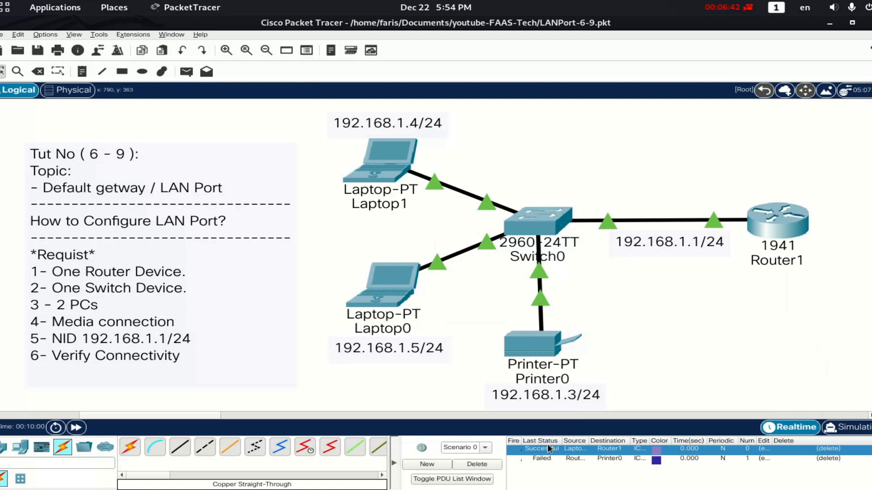
# Step: Send a second simple PDU from Router1 to Printer0 and widen the Type column in the PDU list
pyautogui.click(186, 77)
pyautogui.click(767, 231)
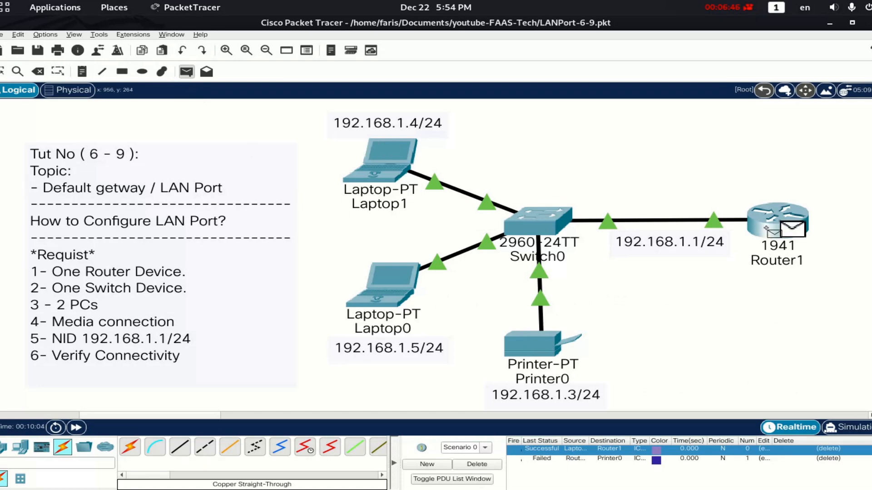
pyautogui.click(549, 341)
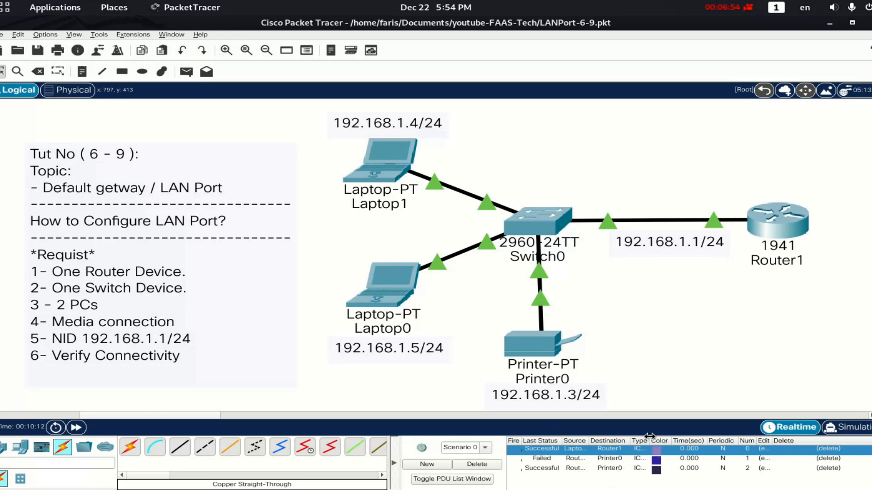
pyautogui.moveTo(650, 436); pyautogui.dragTo(665, 435)
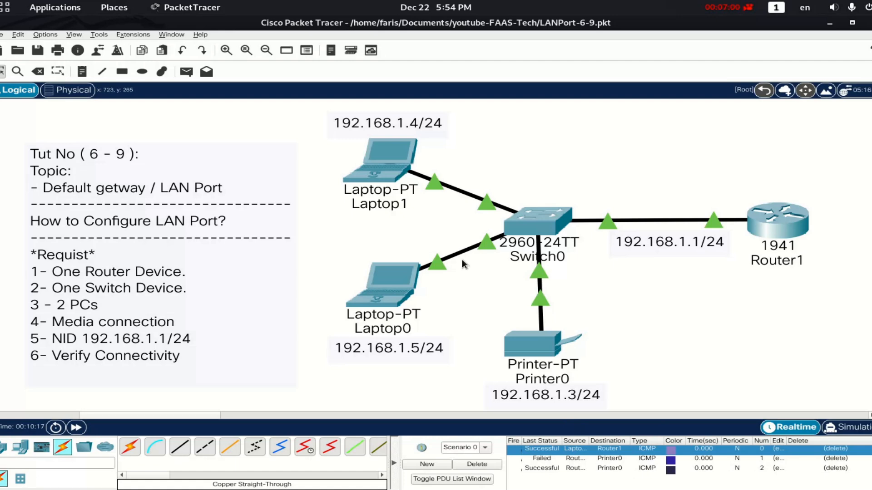
pyautogui.moveTo(320, 119); pyautogui.dragTo(603, 392)
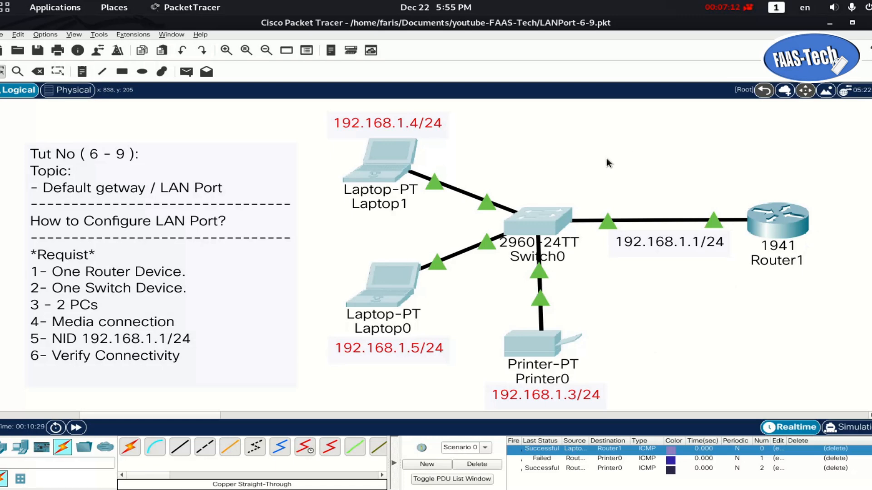
pyautogui.moveTo(586, 280); pyautogui.dragTo(738, 170)
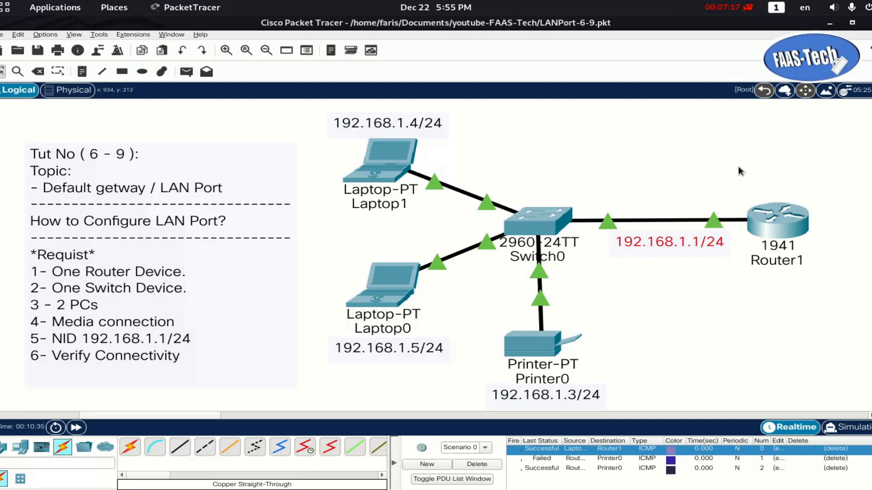